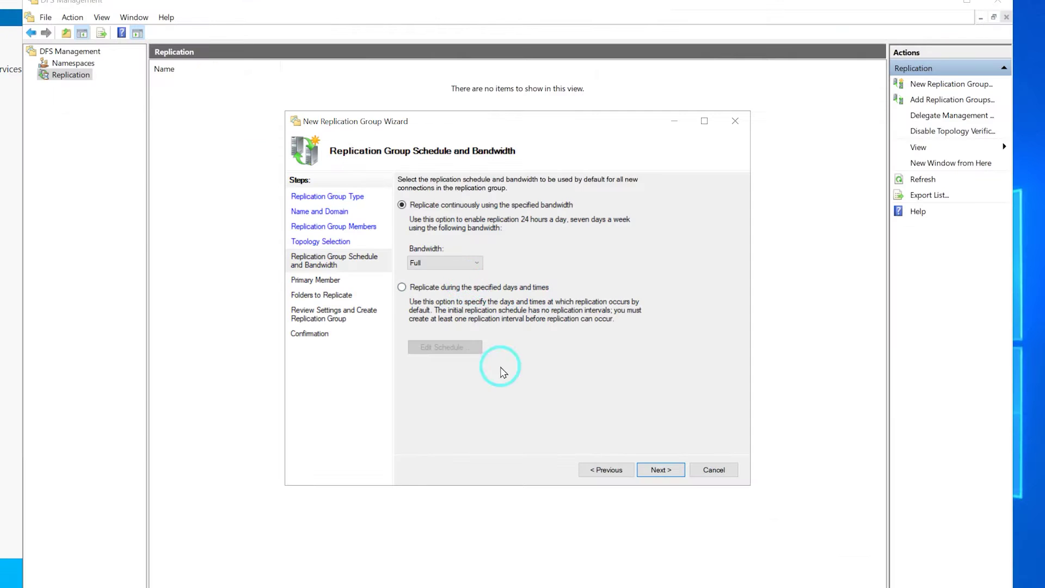
Keep continuous full-bandwidth replication and advance the wizard to the Primary Member step
left_click(658, 470)
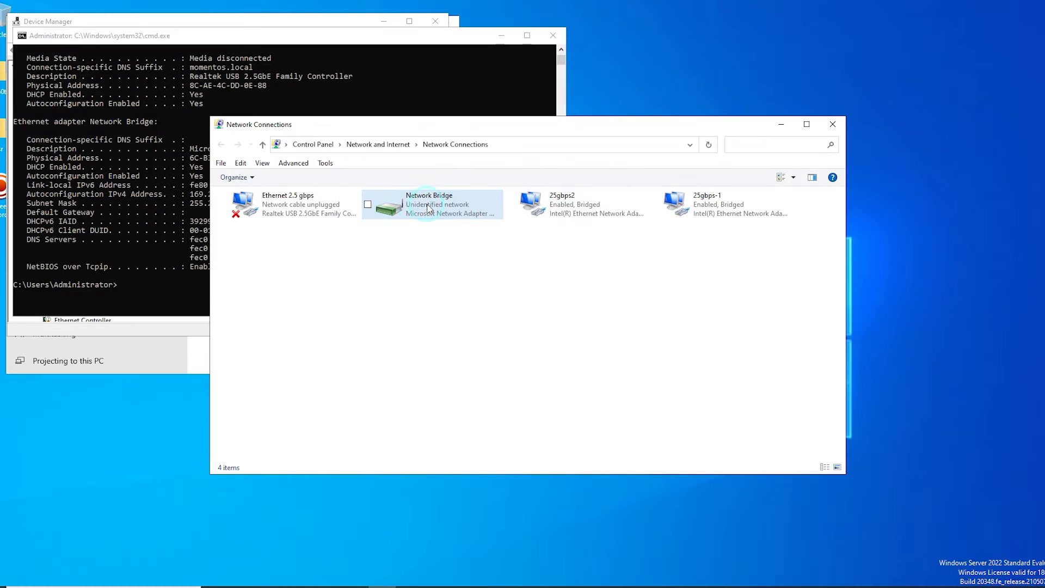
Open the Network Bridge's properties and the configuration settings of the bridged 25gbps-1 adapter
double_click(427, 207)
left_click(456, 390)
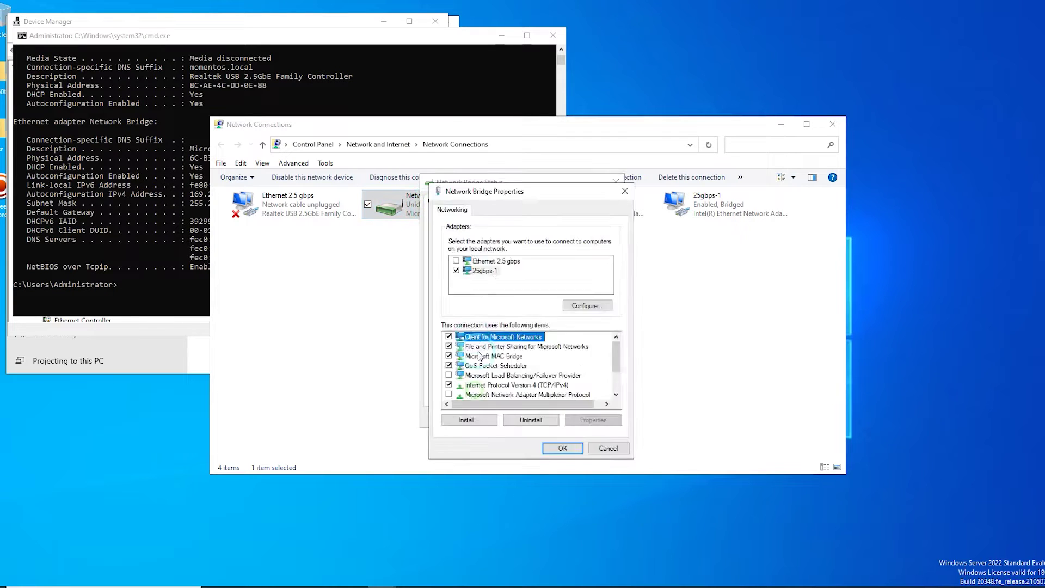
left_click(596, 306)
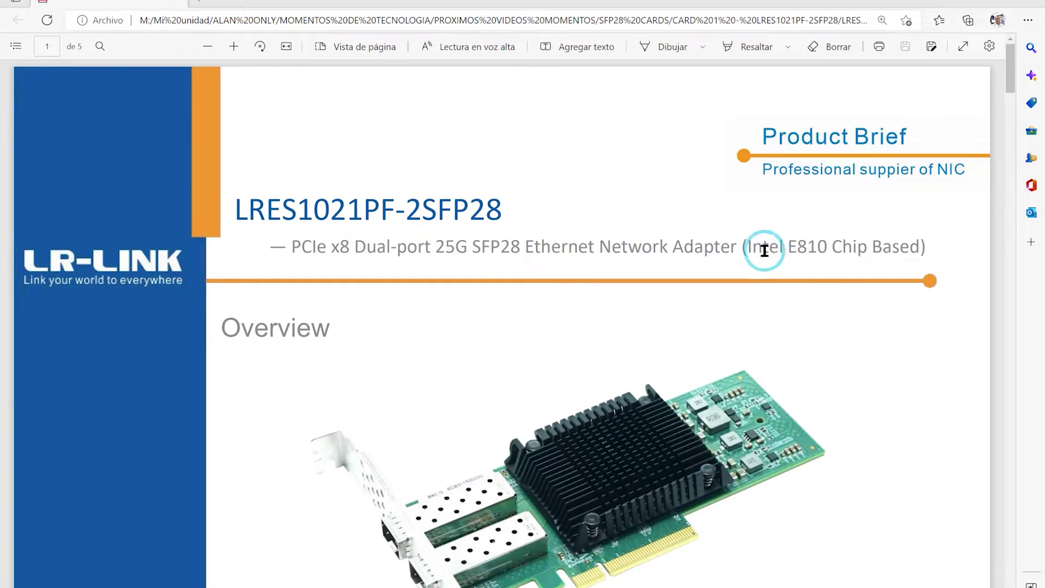
Scroll the LRES1021PF-2SFP28 brief from the Overview down to page 2's features and specifications
scroll(736, 269, "down", 10)
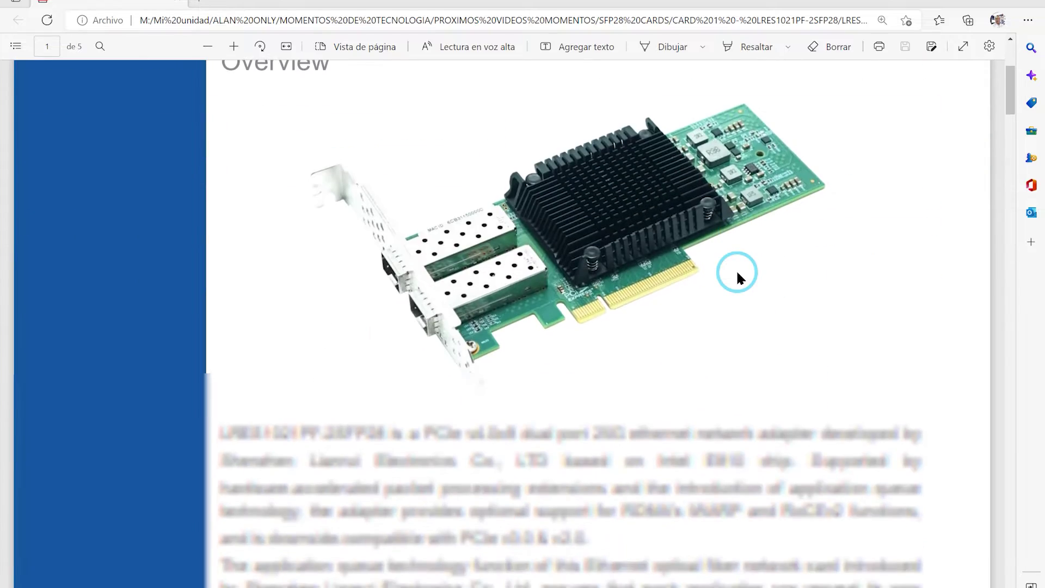
scroll(736, 269, "down", 15)
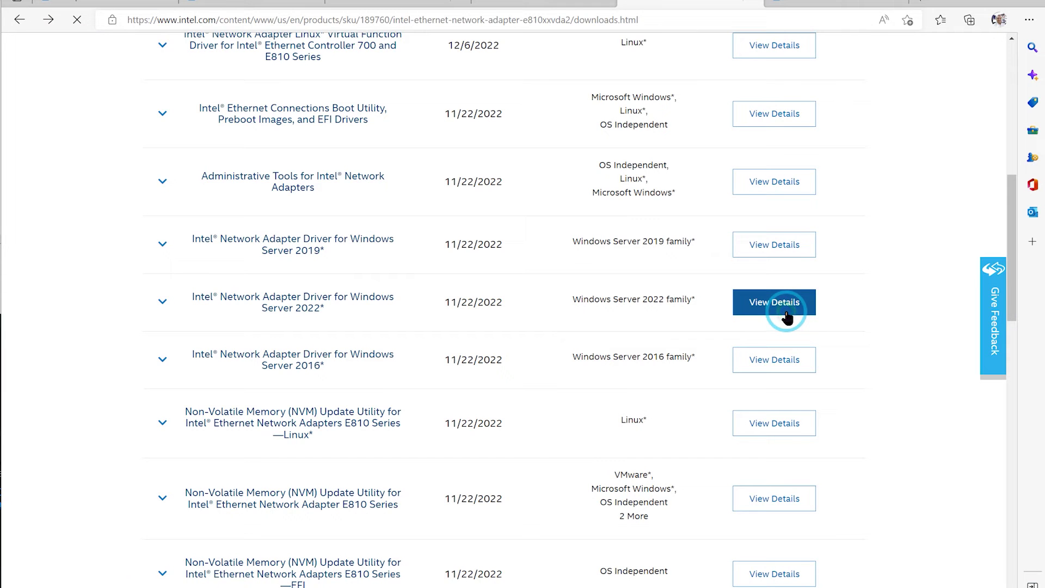
Open the Windows Server 2022 driver's details and download it, accepting the license agreement
left_click(786, 316)
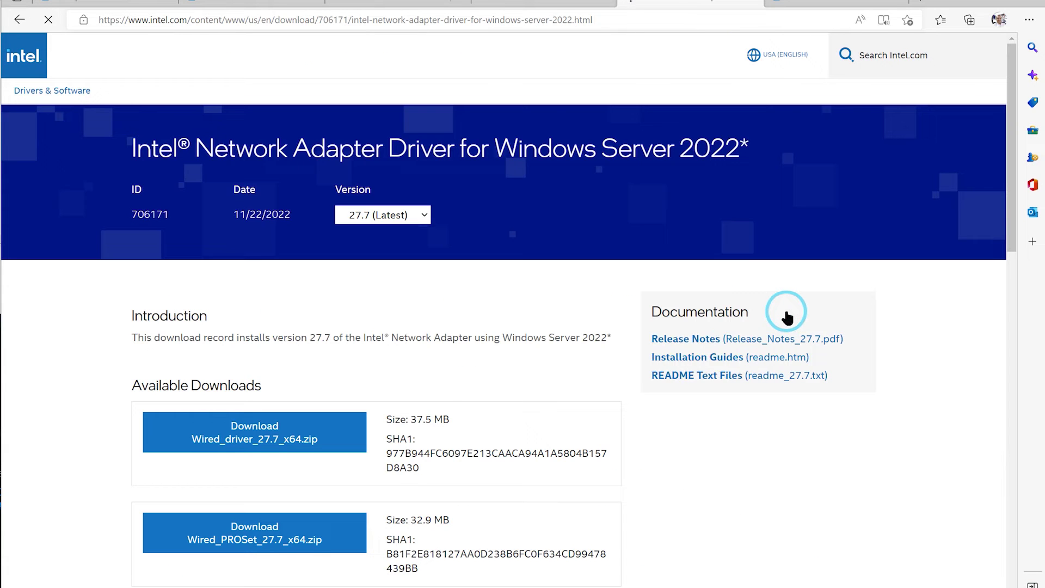
scroll(489, 354, "down", 3)
left_click(259, 256)
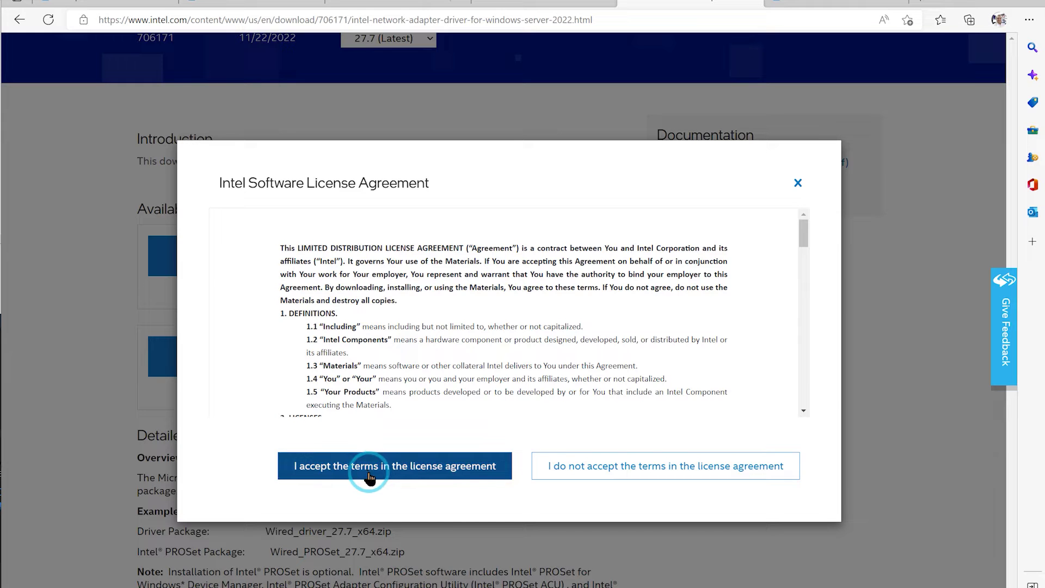
left_click(373, 478)
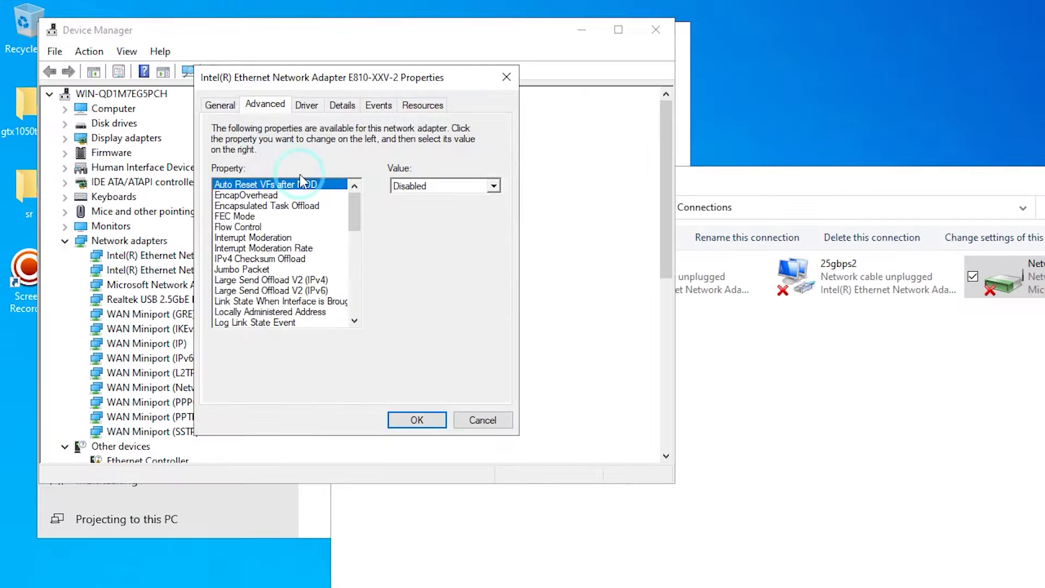
Look through the values of Auto Reset VFs after MDD and other advanced properties, leaving them unchanged
left_click(428, 188)
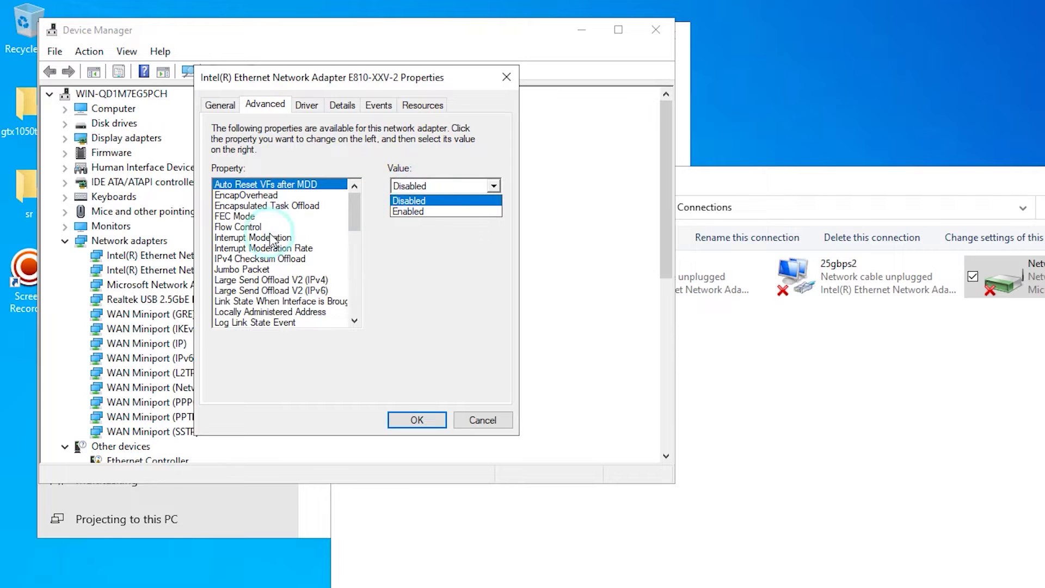
scroll(257, 279, "down", 2)
scroll(257, 291, "down", 2)
scroll(257, 290, "down", 4)
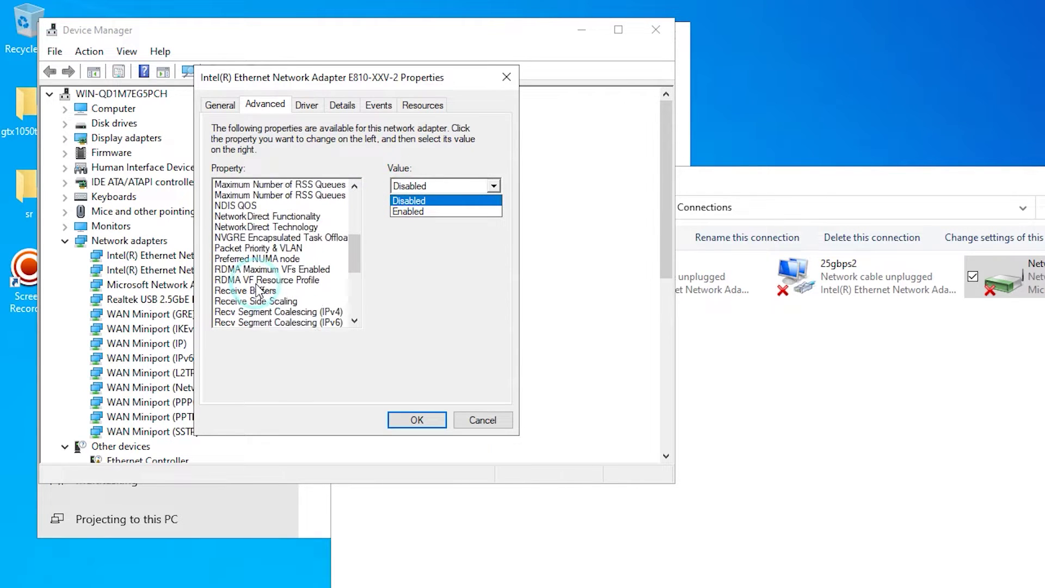
left_click(263, 260)
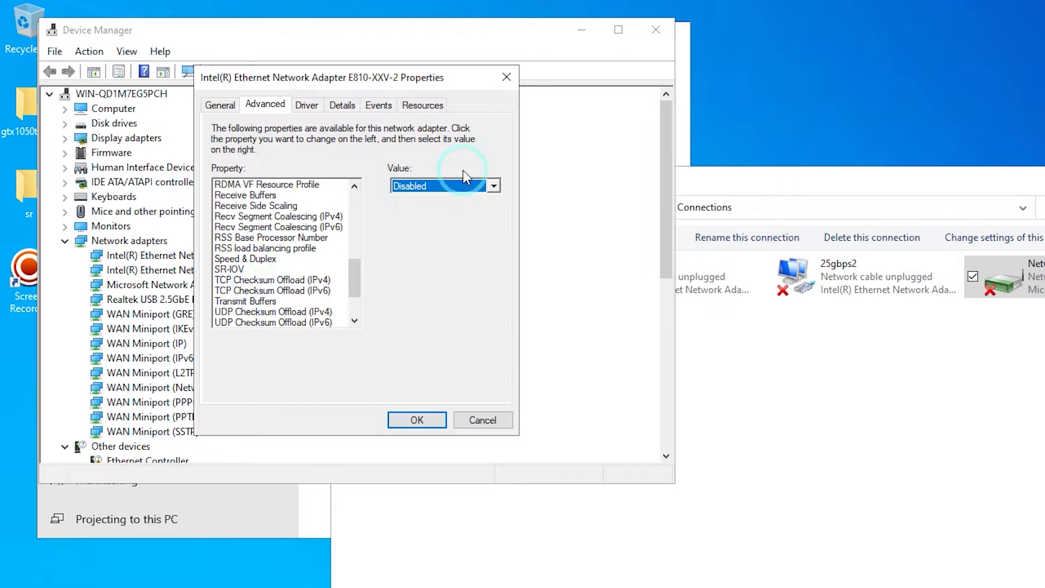
left_click(456, 185)
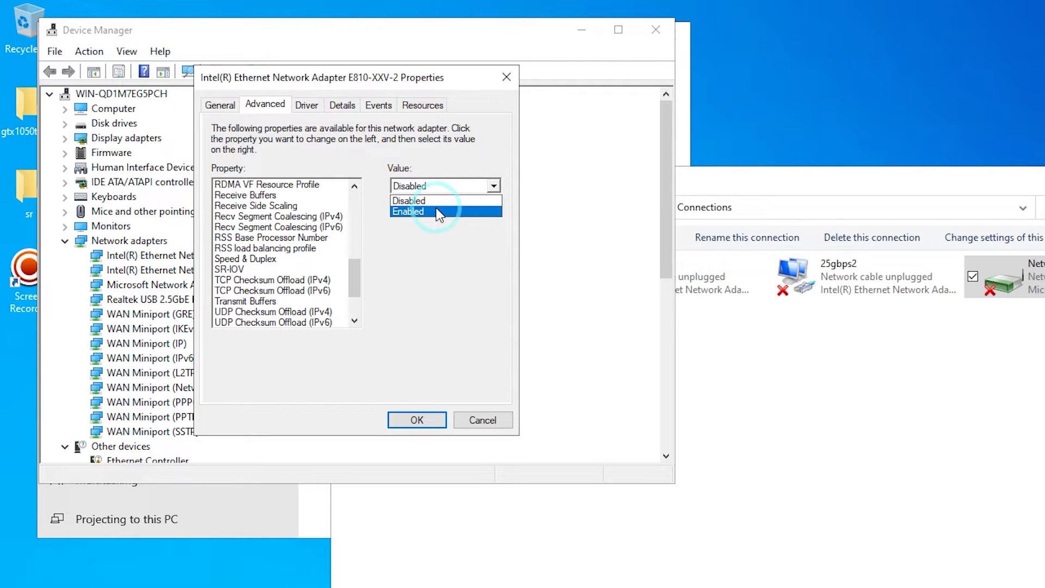
left_click(261, 261)
Set Speed & Duplex to 10 Gbps Full Duplex and confirm 25gbps-1 reports 10.0 Gbps
left_click(260, 261)
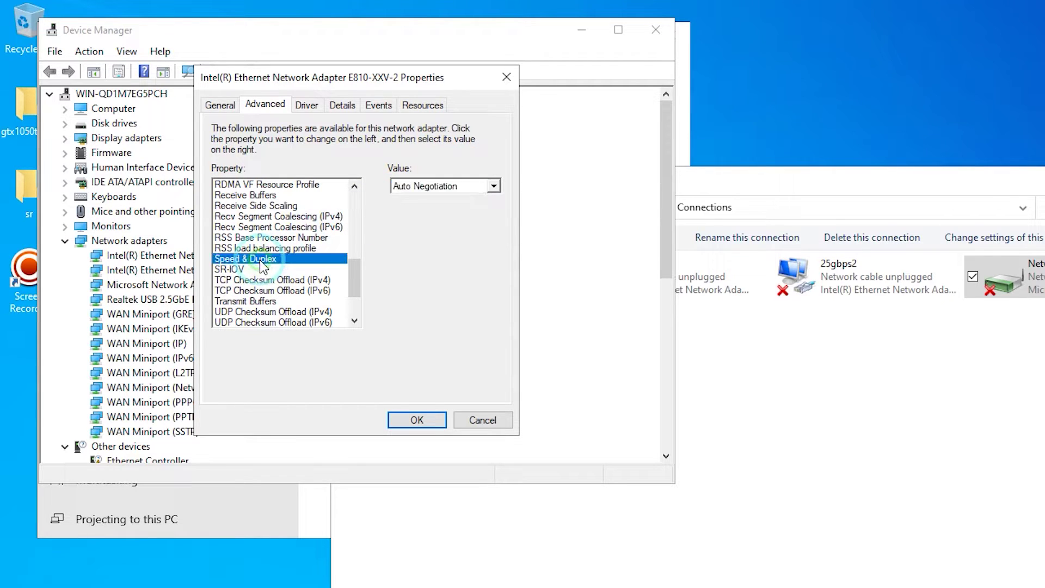
left_click(408, 183)
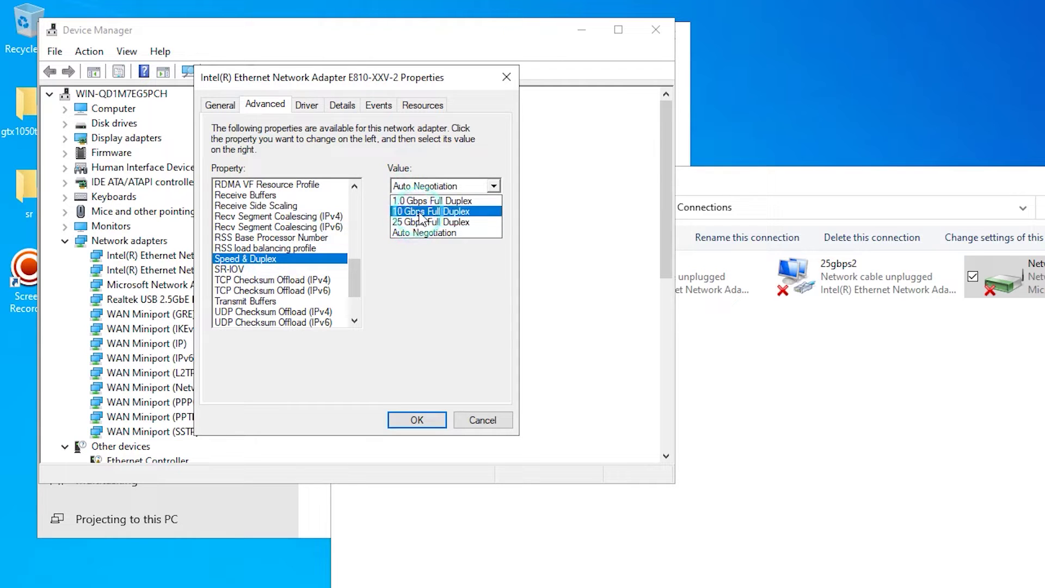
left_click(419, 211)
left_click(418, 420)
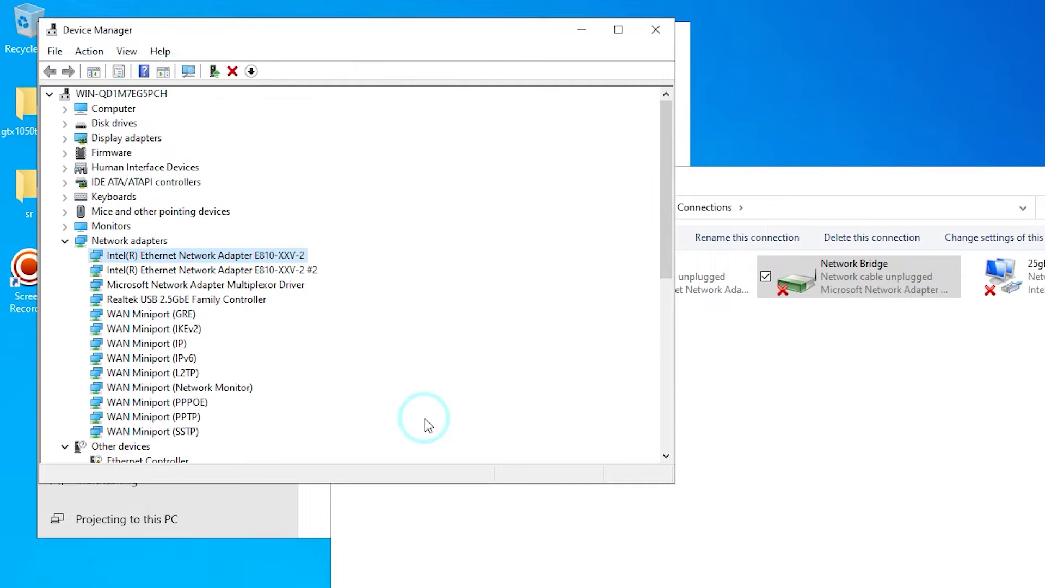
left_click(1027, 373)
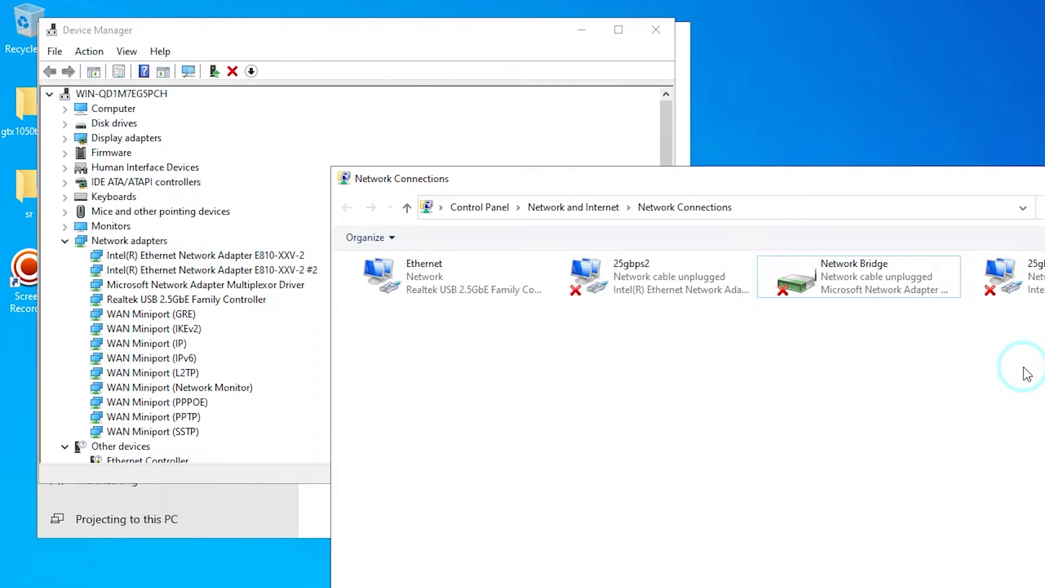
double_click(1037, 289)
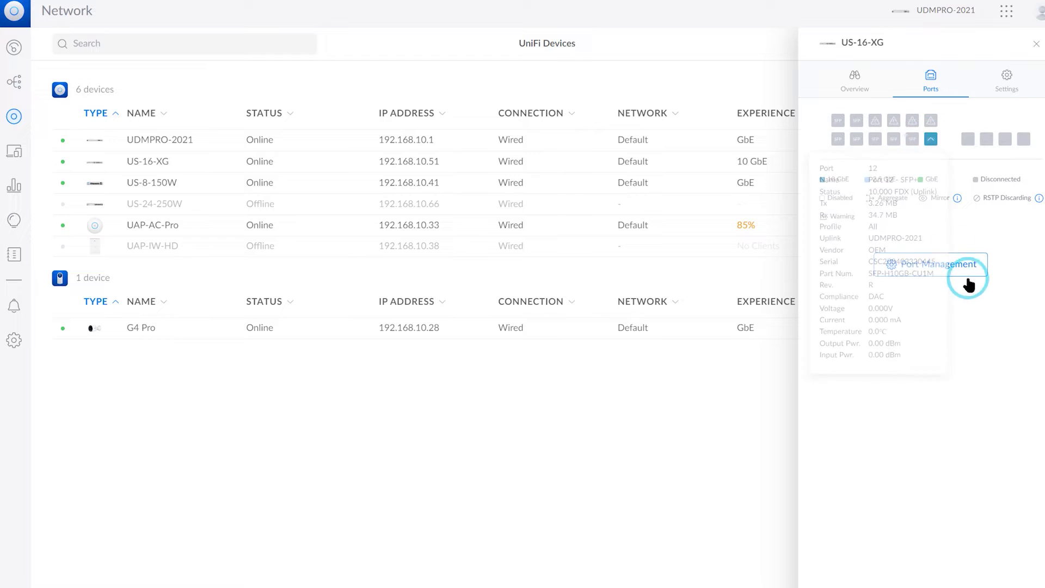
Open US-16-XG port 7 in Port Management, show its Link Speed choices, then advance the namespace wizard
left_click(955, 275)
left_click(623, 158)
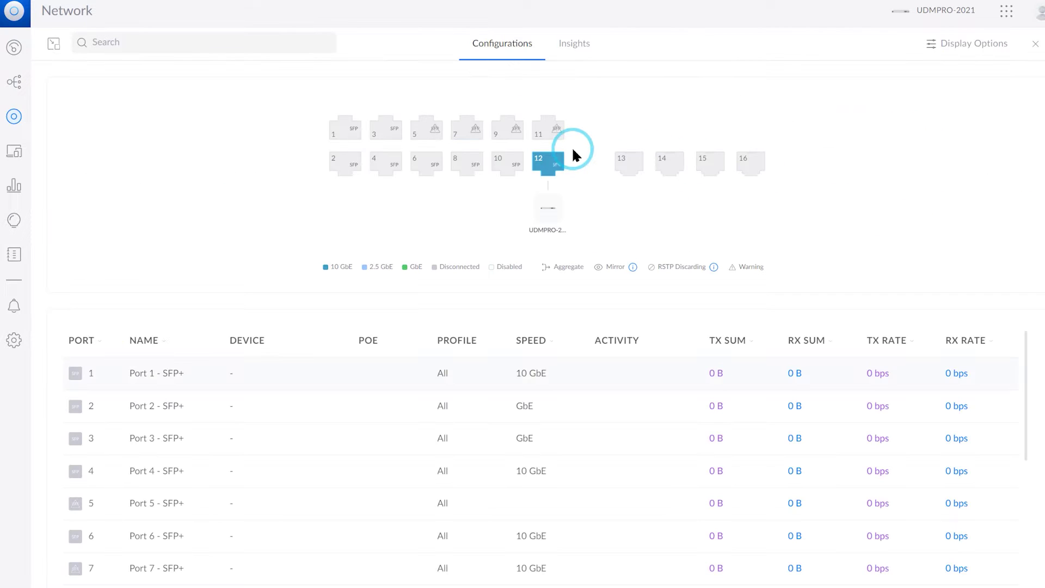
left_click(472, 134)
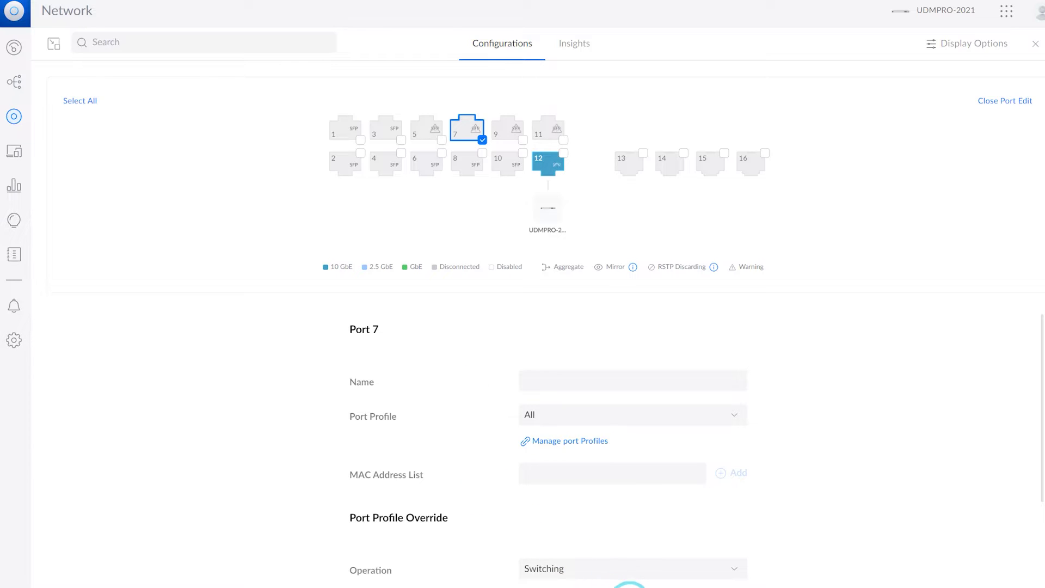
left_click(630, 587)
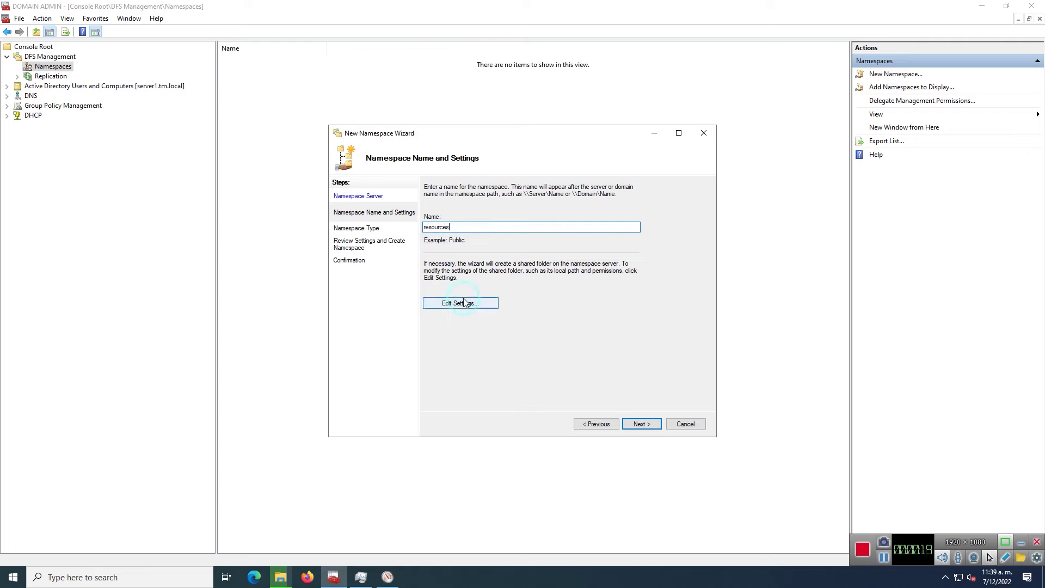
key("Return")
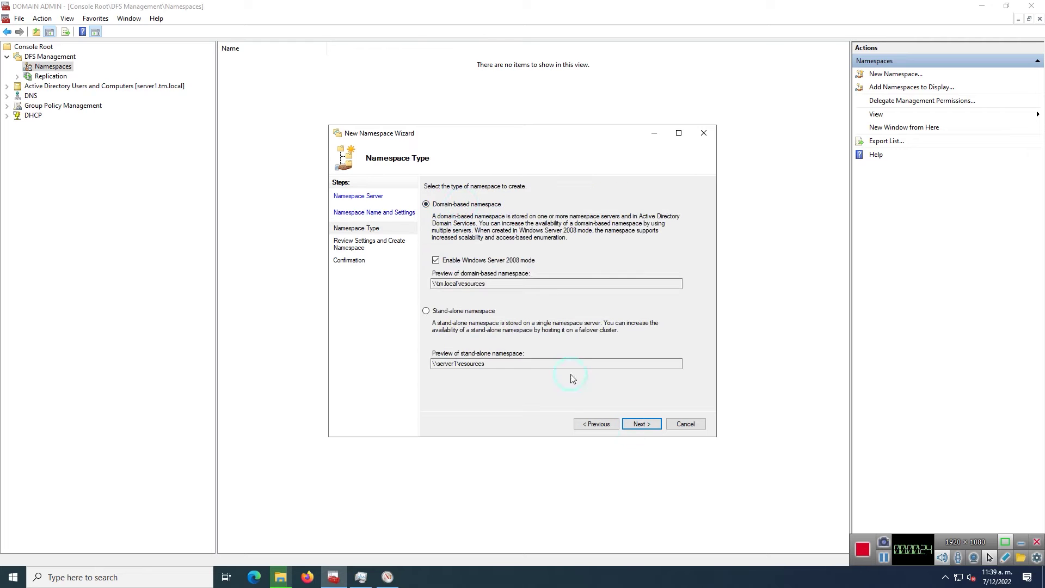
Finish the domain-based namespace \\tm.local\resources and close the namespace wizard
left_click(641, 423)
left_click(643, 424)
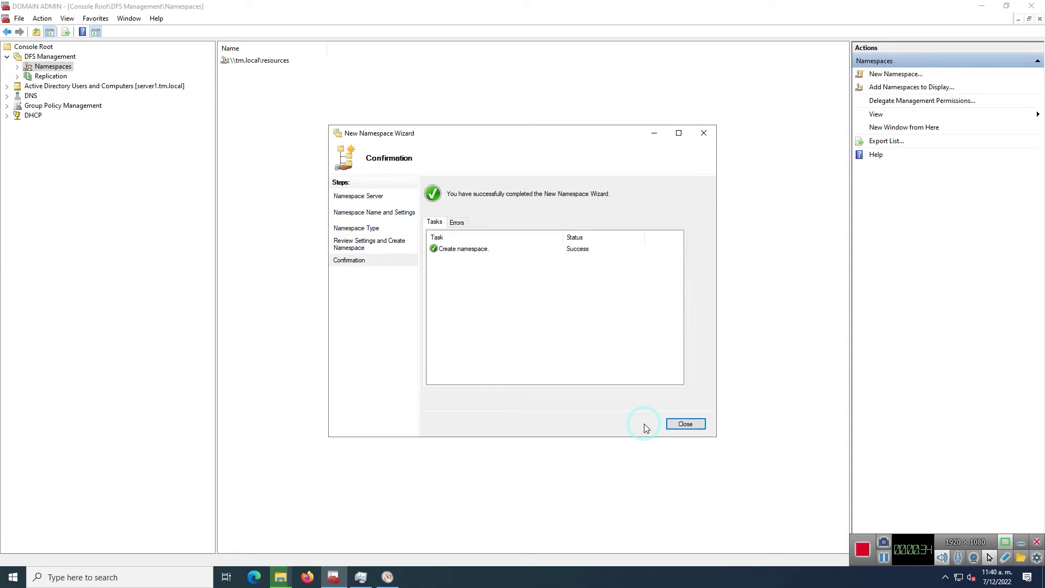
left_click(683, 424)
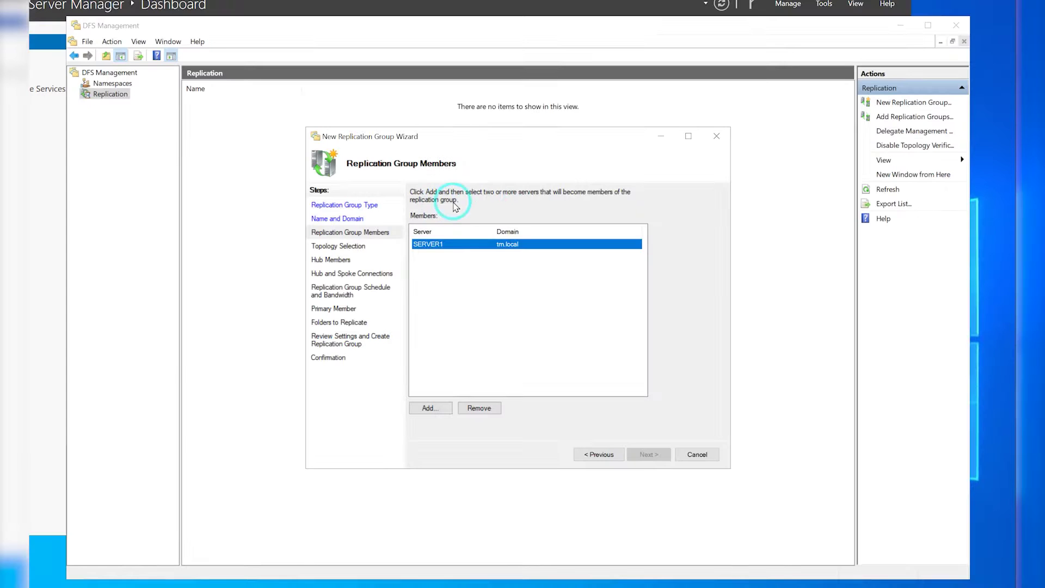
Add server2 as a member, keeping full mesh topology and continuous full-bandwidth replication
left_click(429, 408)
type("server2")
key("Return")
left_click(648, 454)
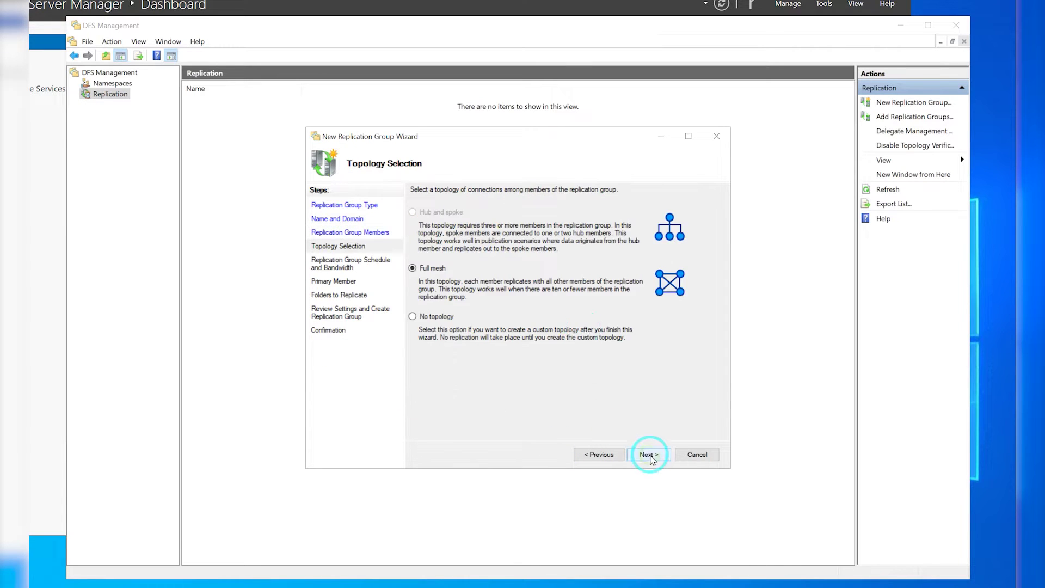
left_click(648, 454)
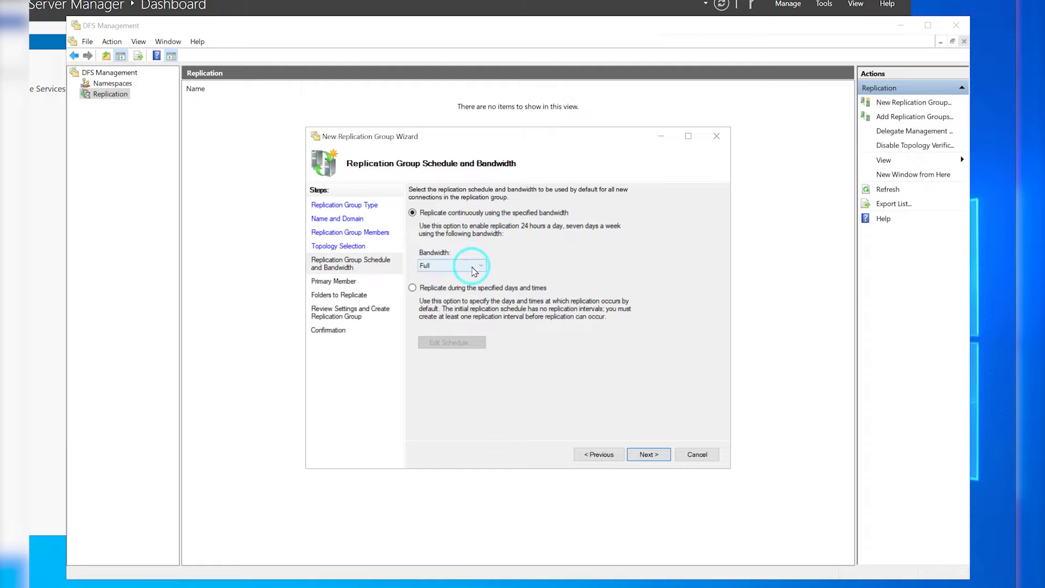
left_click(645, 455)
Make SERVER1 the primary member and add the folder with SERVER2's path C:\DFSREPLICATION
left_click(566, 227)
left_click(490, 240)
left_click(647, 454)
left_click(433, 396)
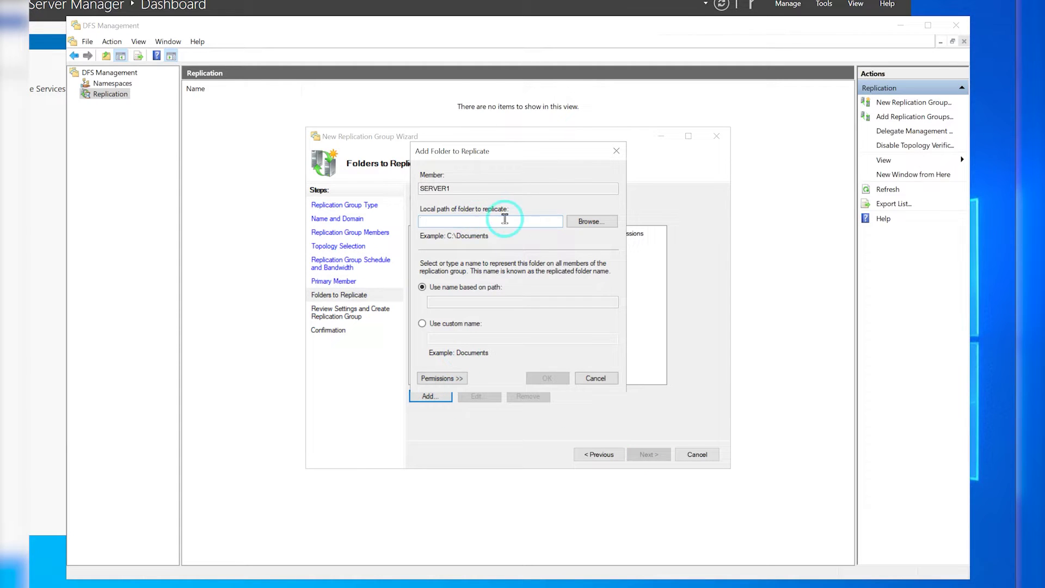
left_click(588, 221)
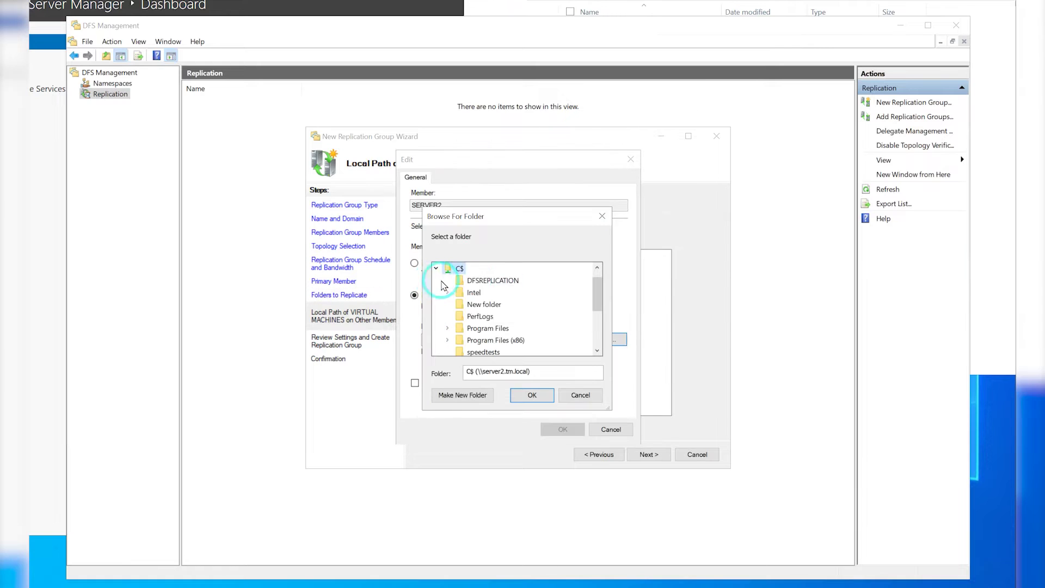
left_click(462, 278)
left_click(538, 395)
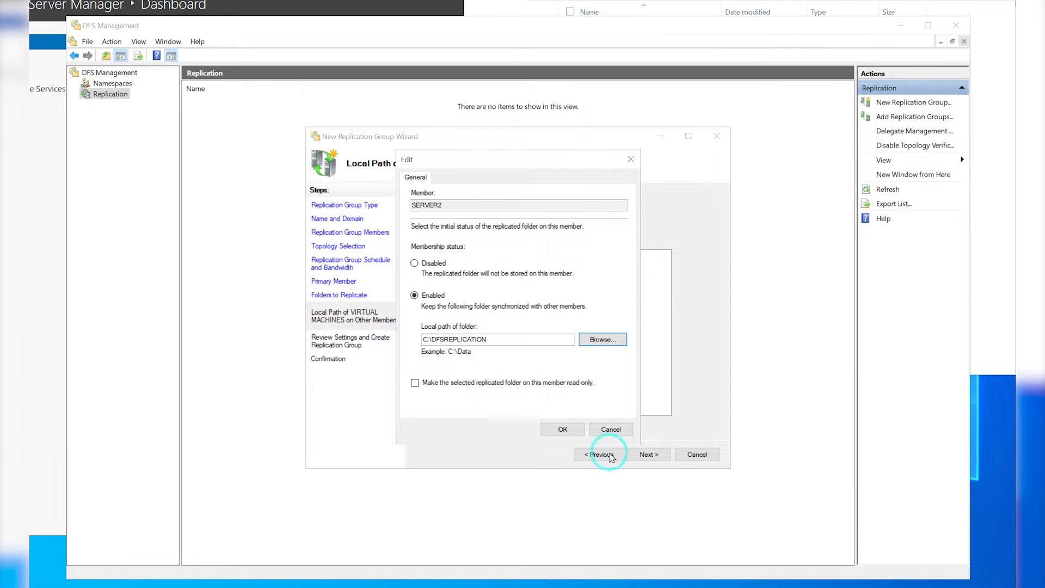
left_click(562, 429)
Review the settings and create the MAIN replication group
left_click(647, 454)
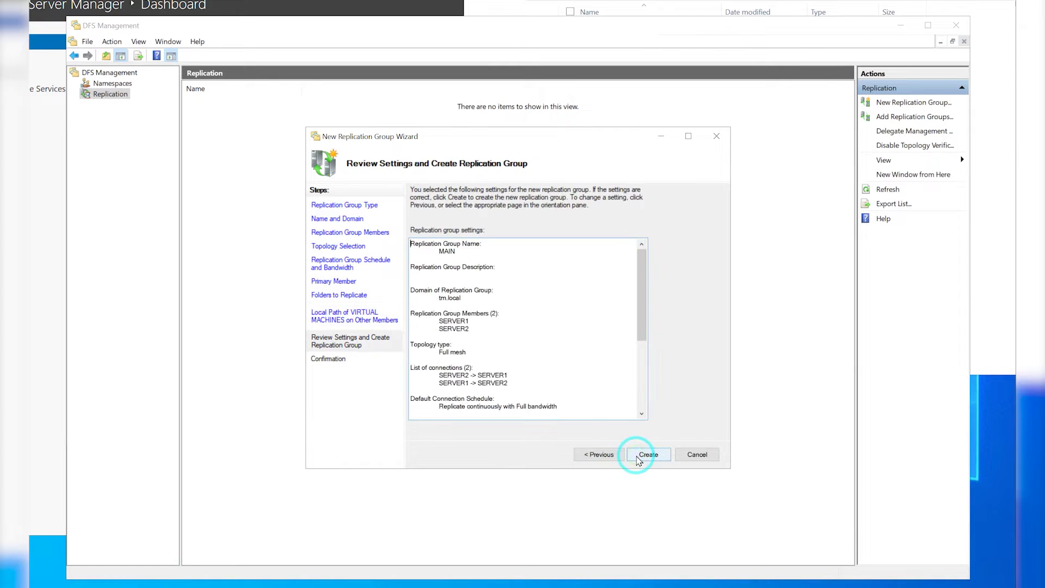
left_click(646, 455)
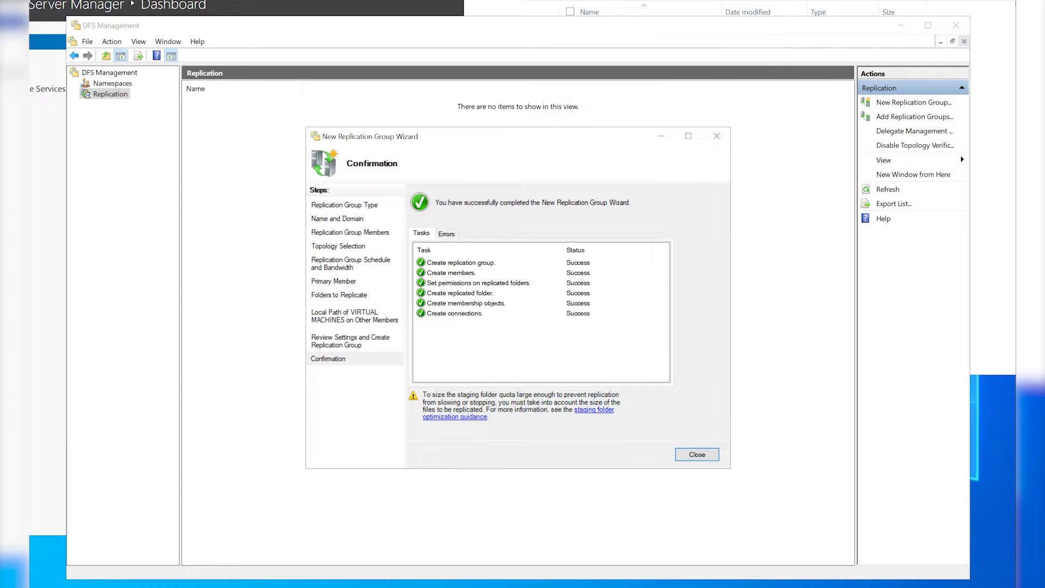
key("super")
key("super")
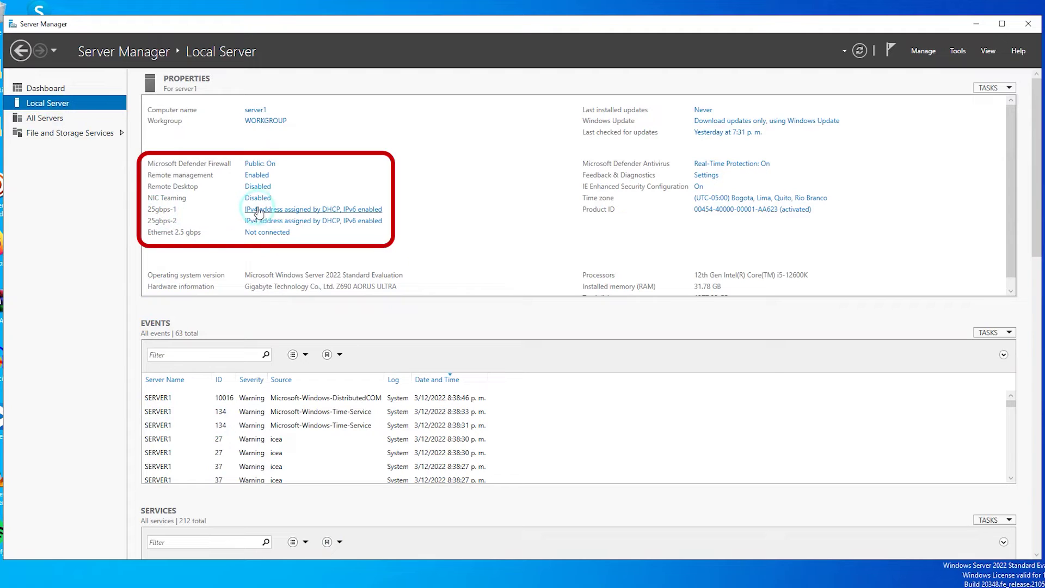
Check NIC Teaming on the local server, then return to destination server selection in Add Roles and Features
left_click(254, 198)
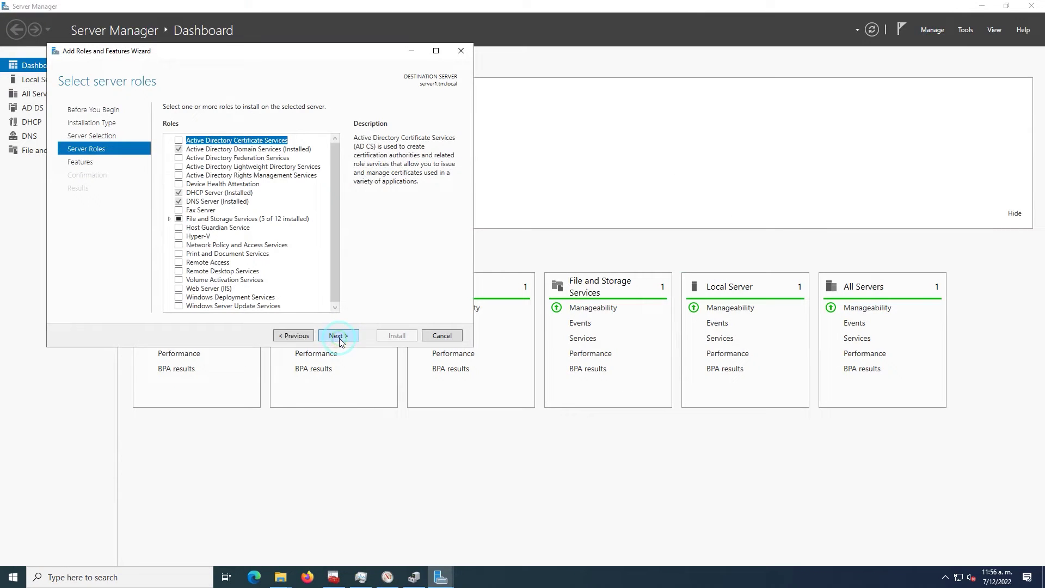
left_click(303, 335)
Install the Windows Server Update Services role and set WSUS to synchronize automatically
left_click(343, 337)
scroll(275, 240, "down", 1)
left_click(224, 305)
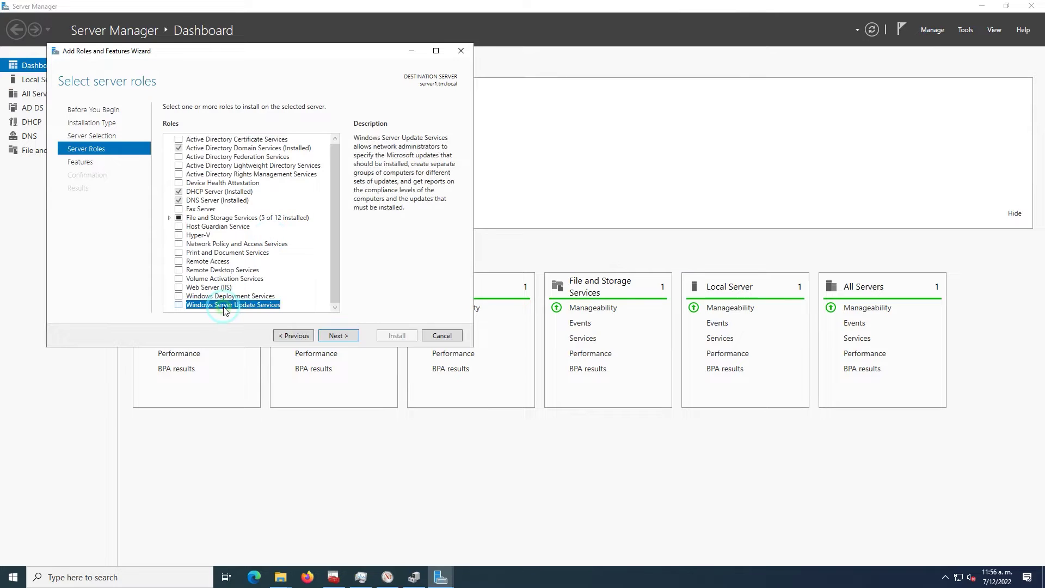
left_click(179, 306)
left_click(407, 341)
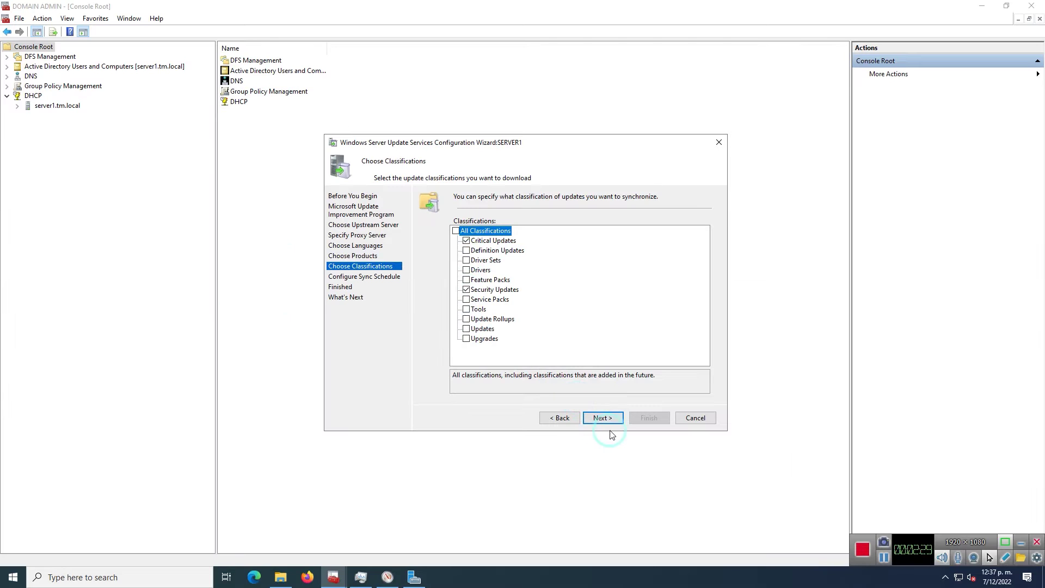
left_click(611, 423)
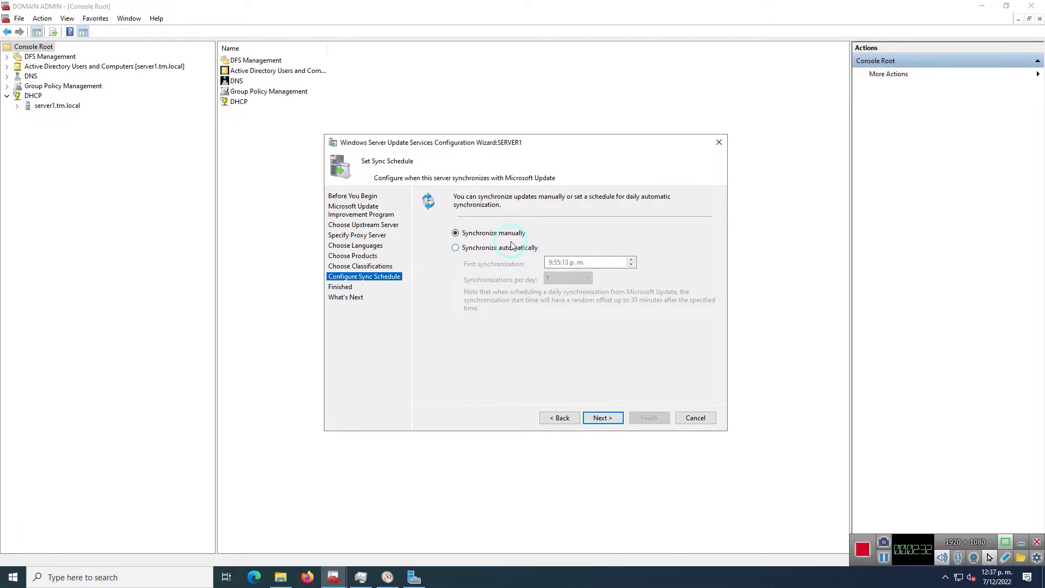
left_click(512, 249)
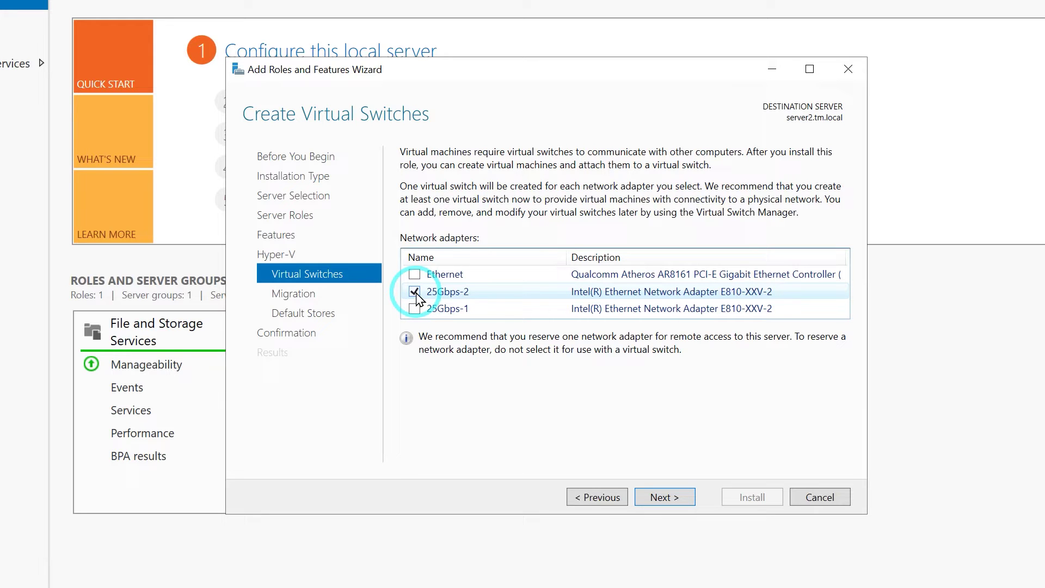
Add 25Gbps-1 as a virtual switch too and connect SERVER2019-A to the E810-XXV-2 #2 switch
left_click(415, 311)
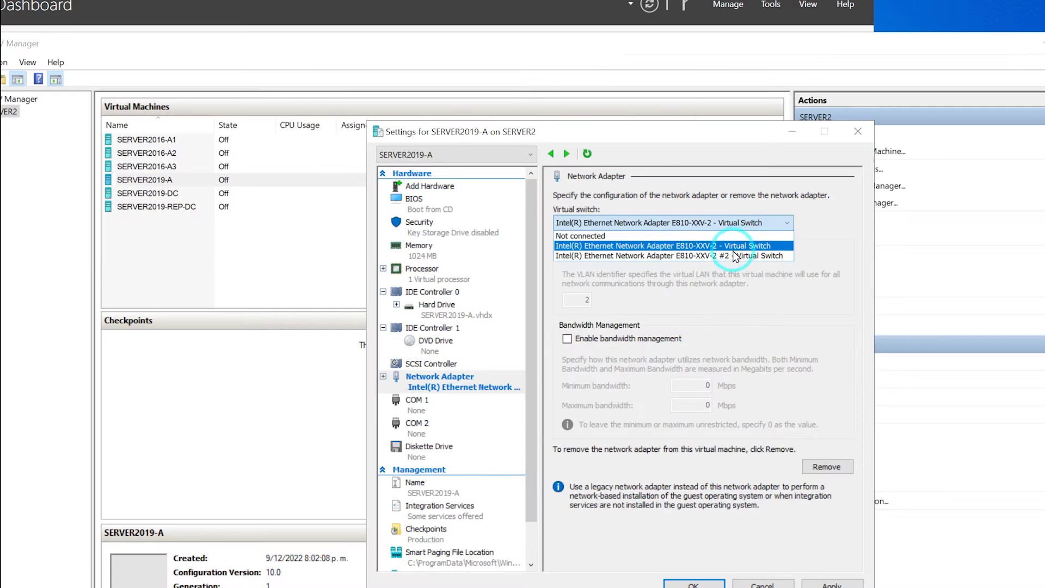
left_click(729, 259)
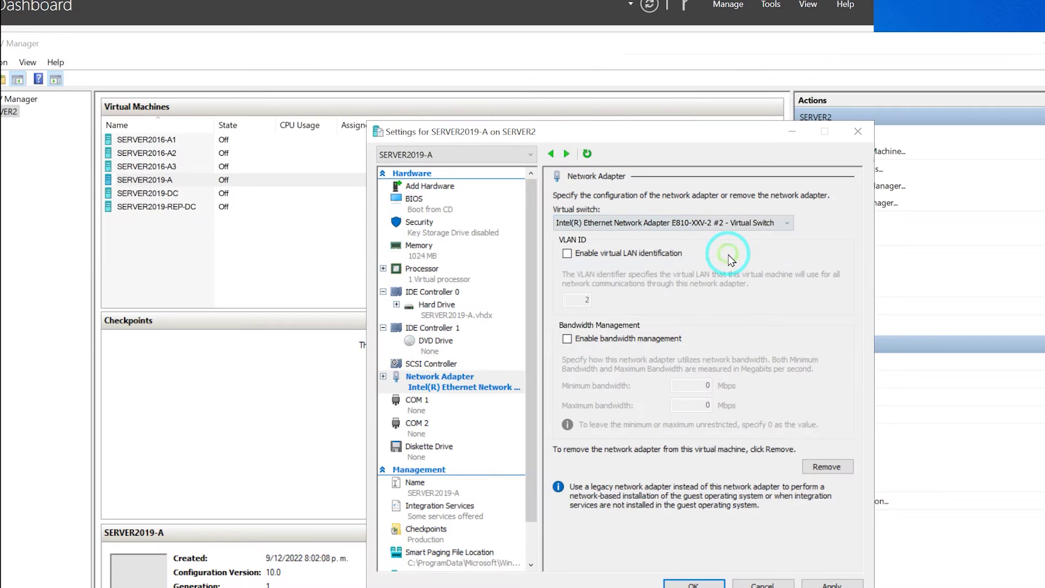
left_click(831, 583)
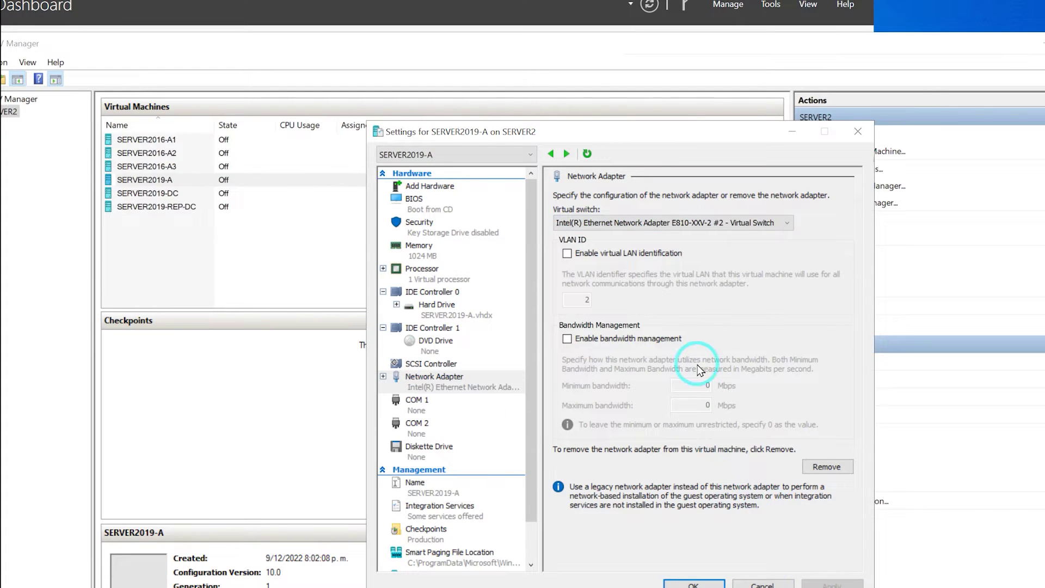
left_click(693, 583)
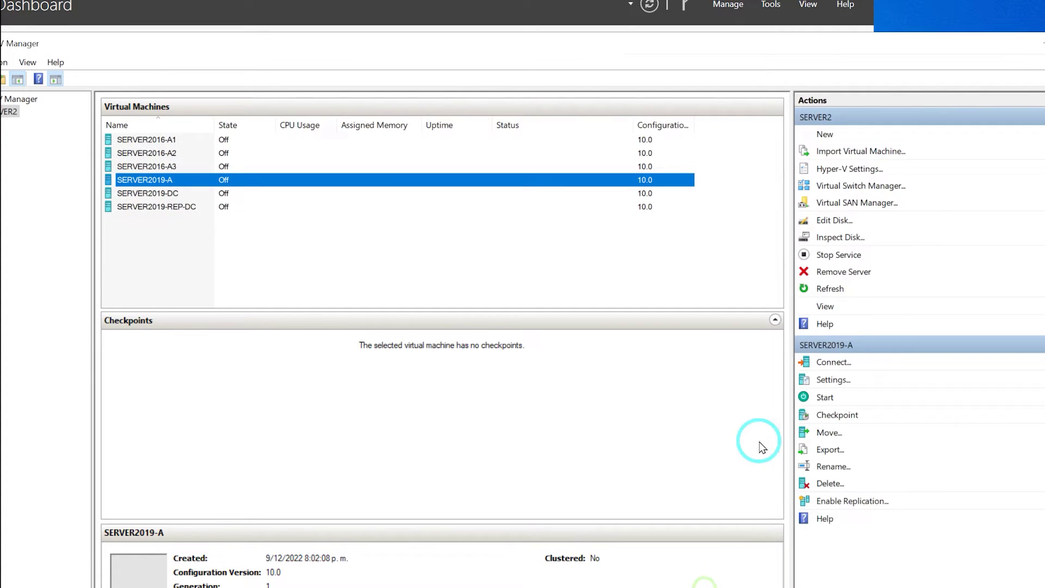
Connect SERVER2019-DC's network adapter to the Intel E810-XXV-2 virtual switch
right_click(190, 192)
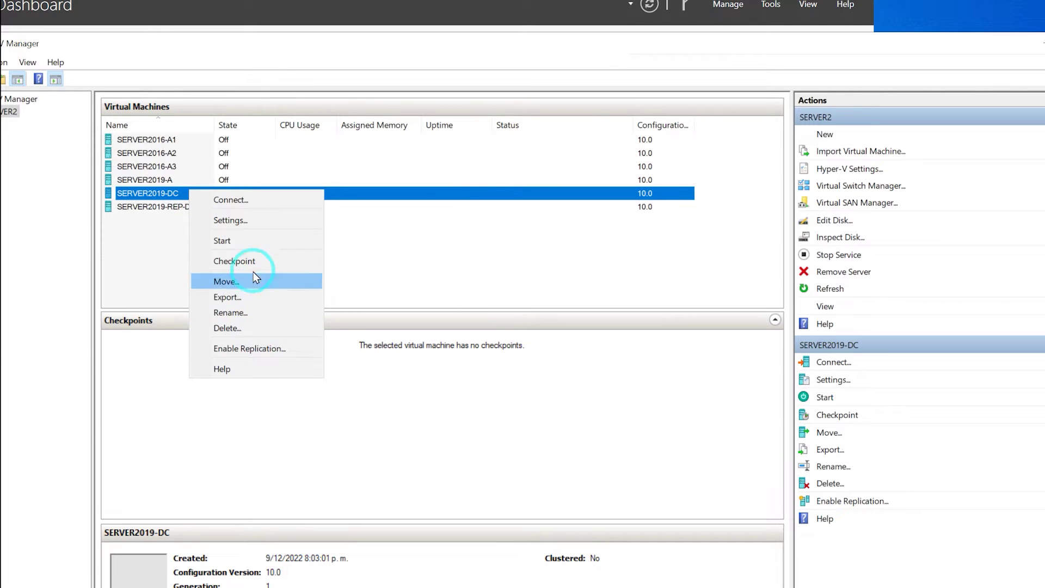
left_click(254, 222)
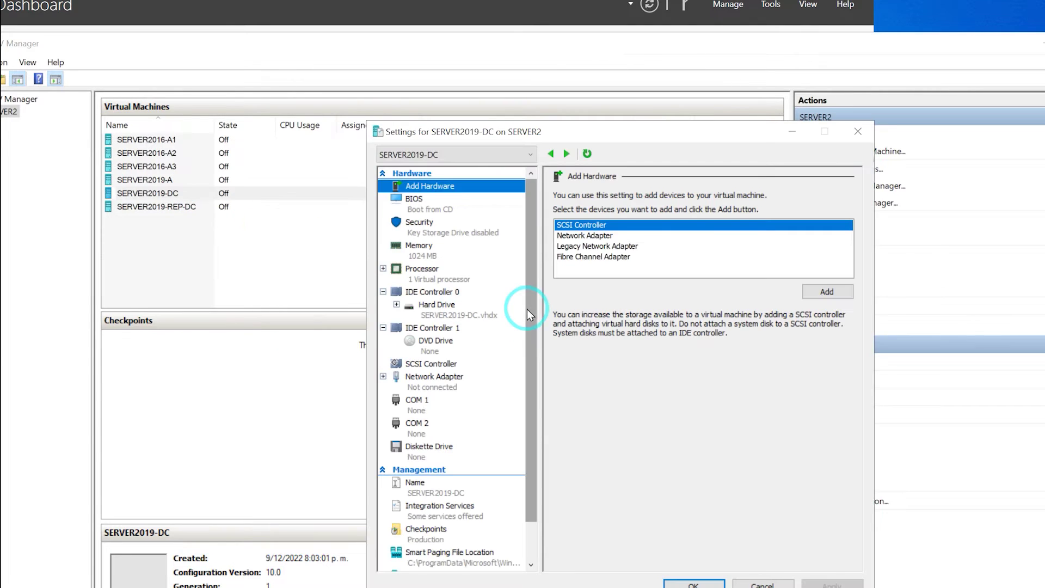
left_click(438, 376)
left_click(665, 222)
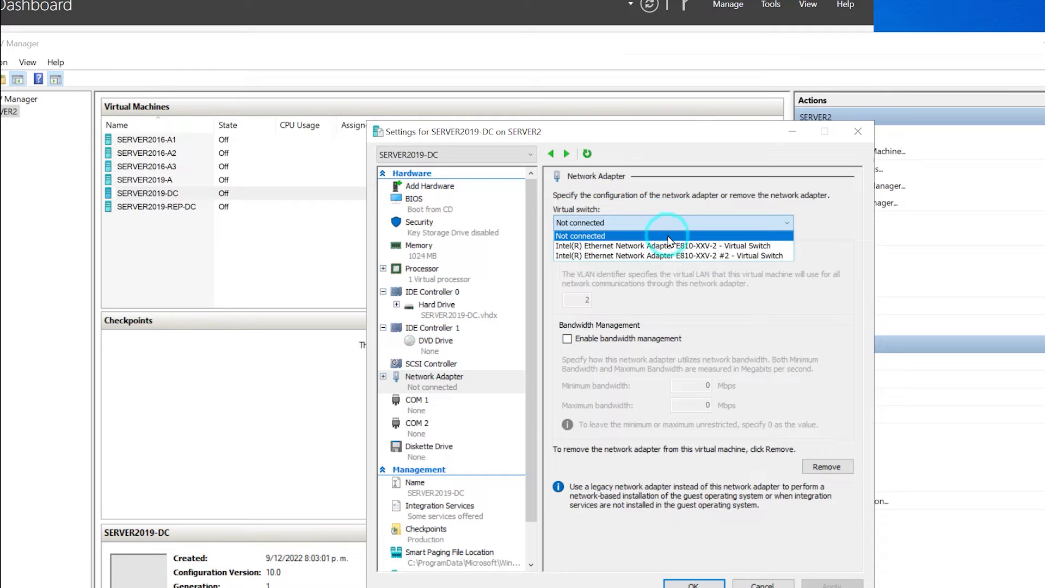
left_click(665, 233)
left_click(656, 223)
left_click(642, 246)
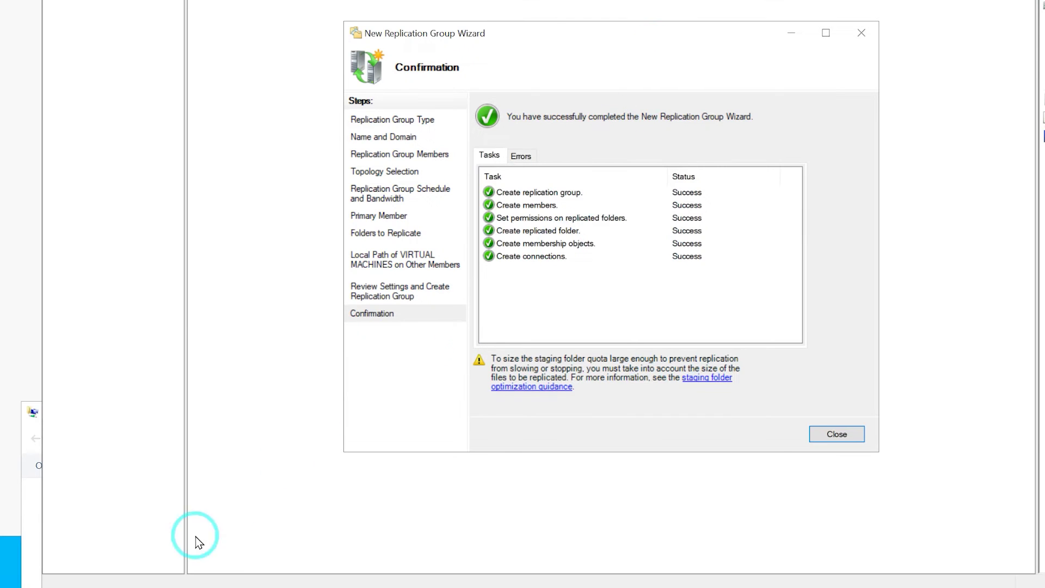
Select both 25Gbps connections (25Gbps-1 and 25Gbps-2) in Network Connections
left_click(282, 511)
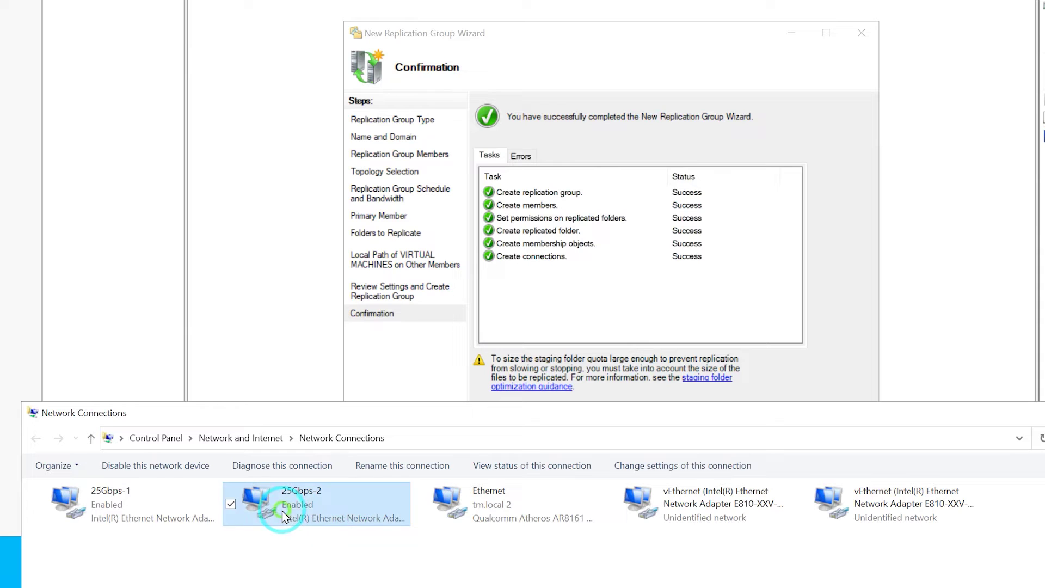
left_click(173, 519)
left_click_drag(169, 563, 332, 487)
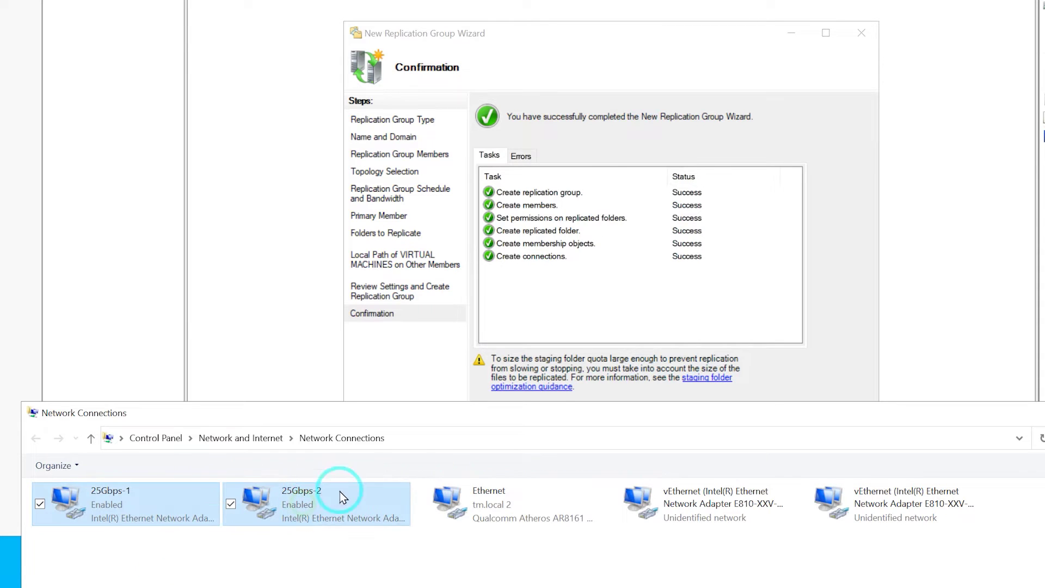
Inspect Ethernet 5's IPv4 settings on the Intel E810-XXV-2 #2 adapter, then close them unchanged
left_click(810, 361)
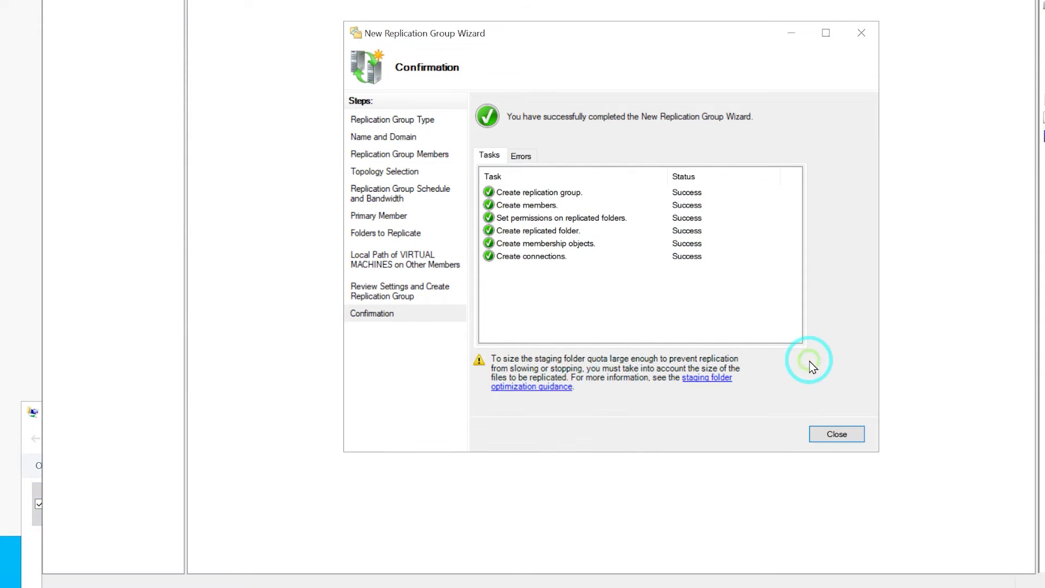
left_click(981, 414)
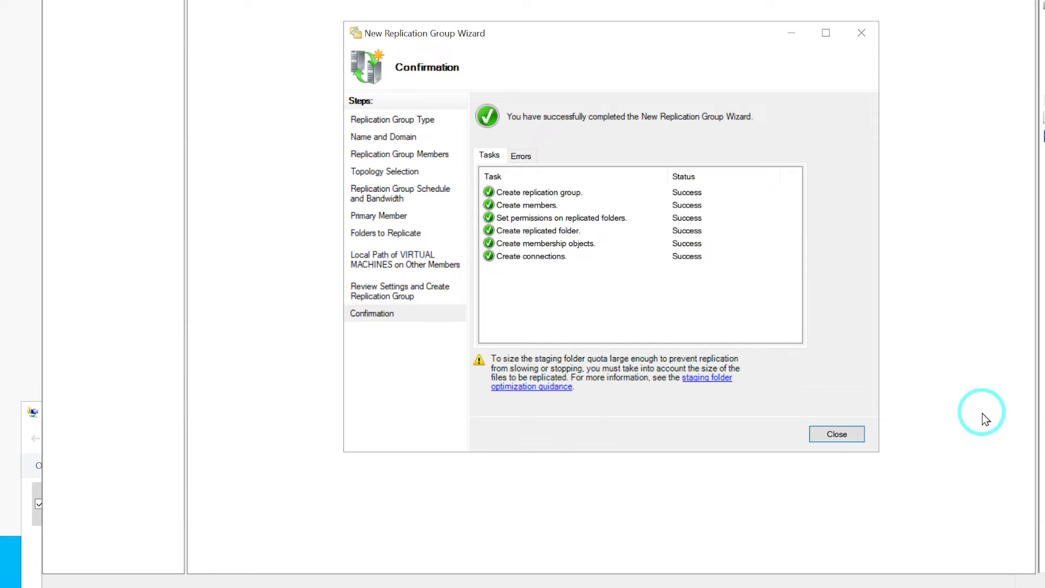
left_click(240, 416)
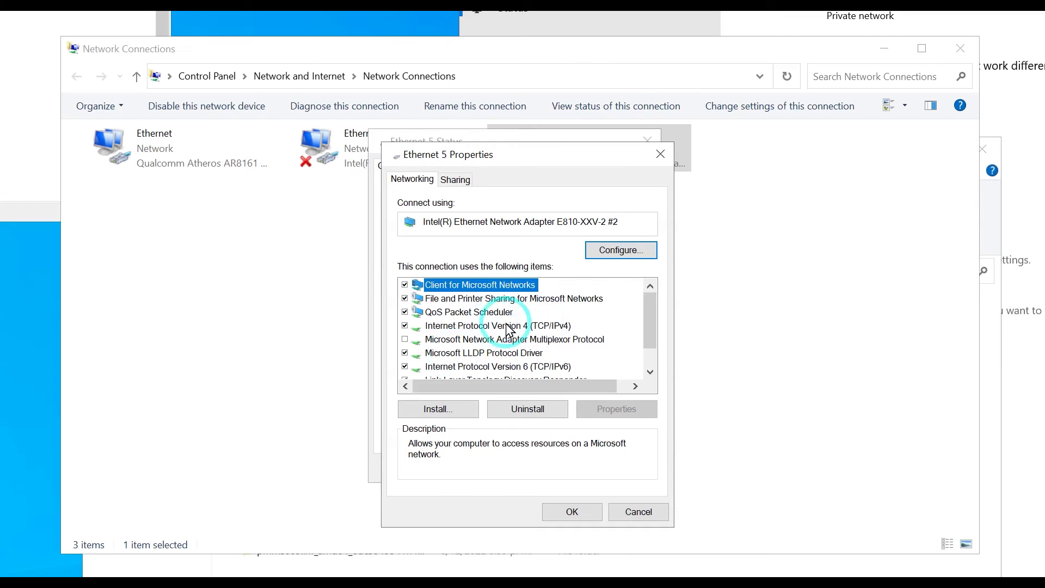
double_click(544, 324)
left_click(679, 544)
left_click(595, 578)
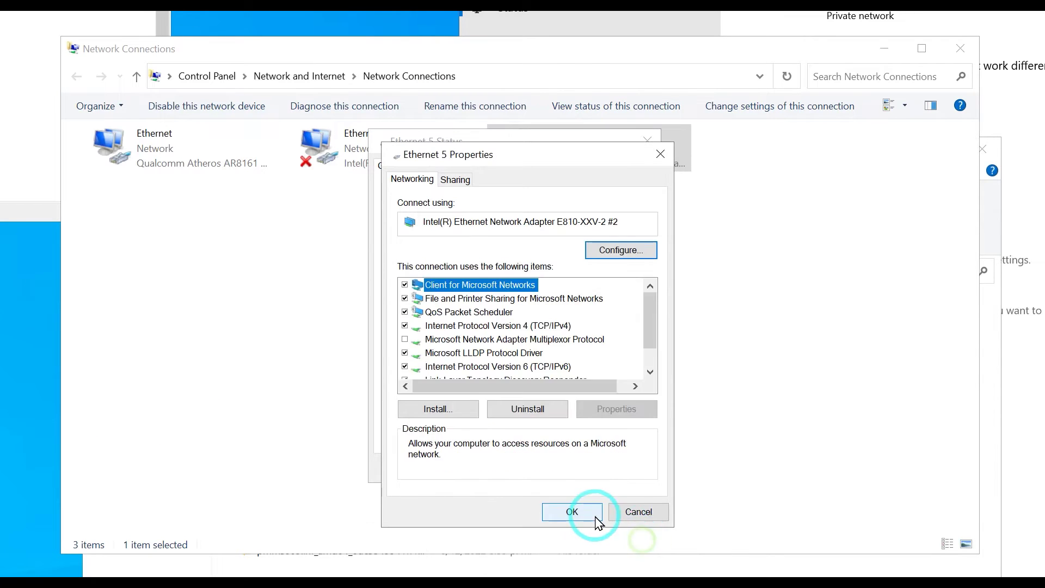